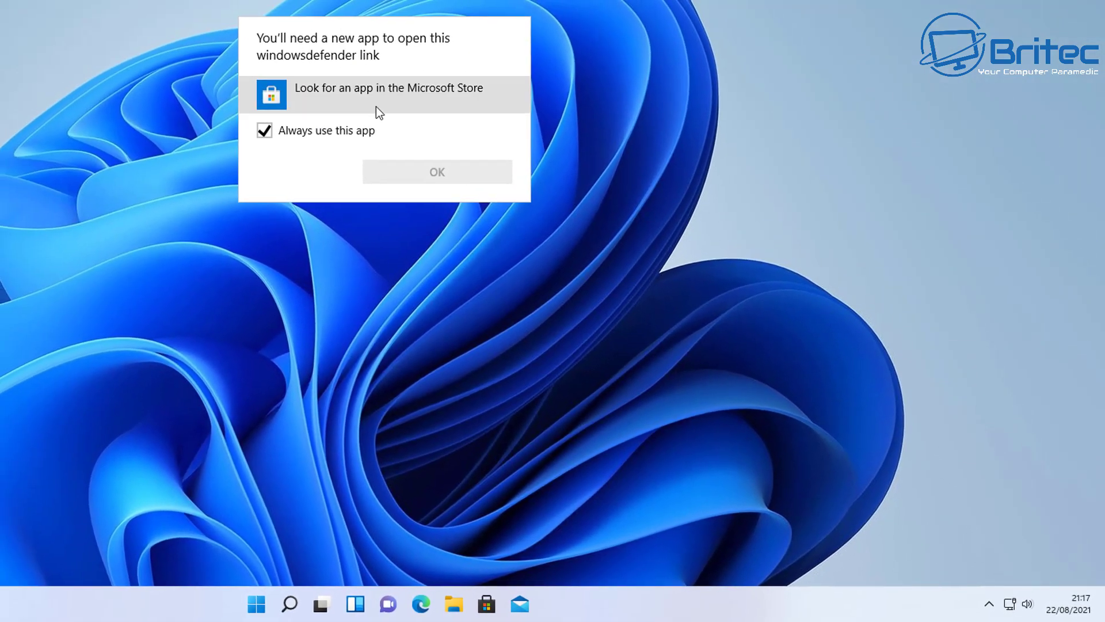
Step: Look for an app for the windowsdefender link in the Microsoft Store and close the Store window
{"action": "left_click", "coordinate": [306, 88]}
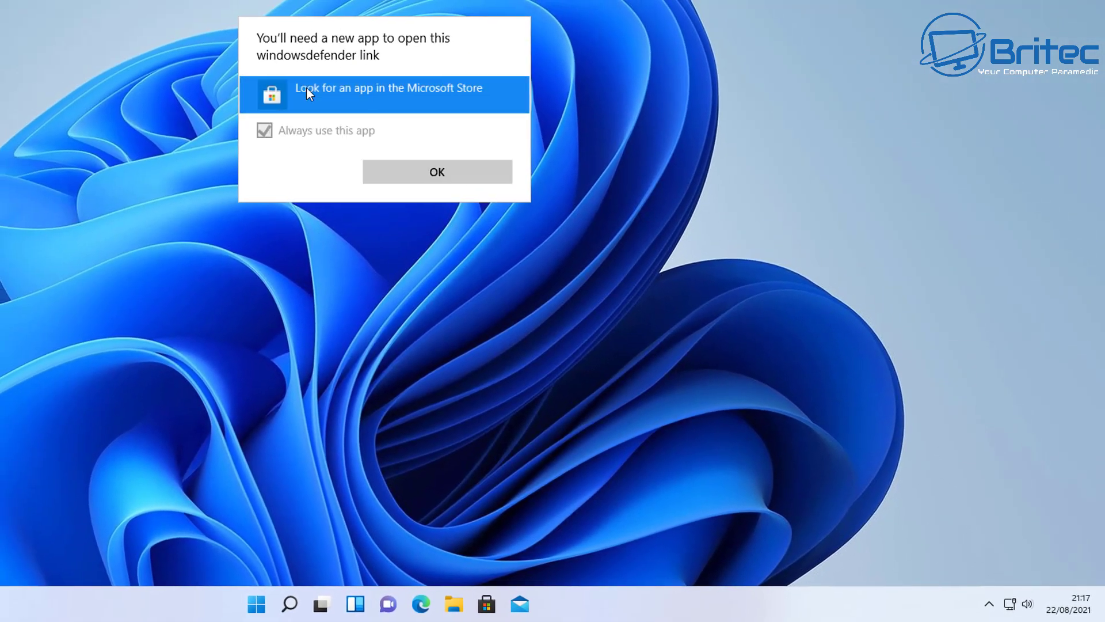
{"action": "left_click", "coordinate": [435, 172]}
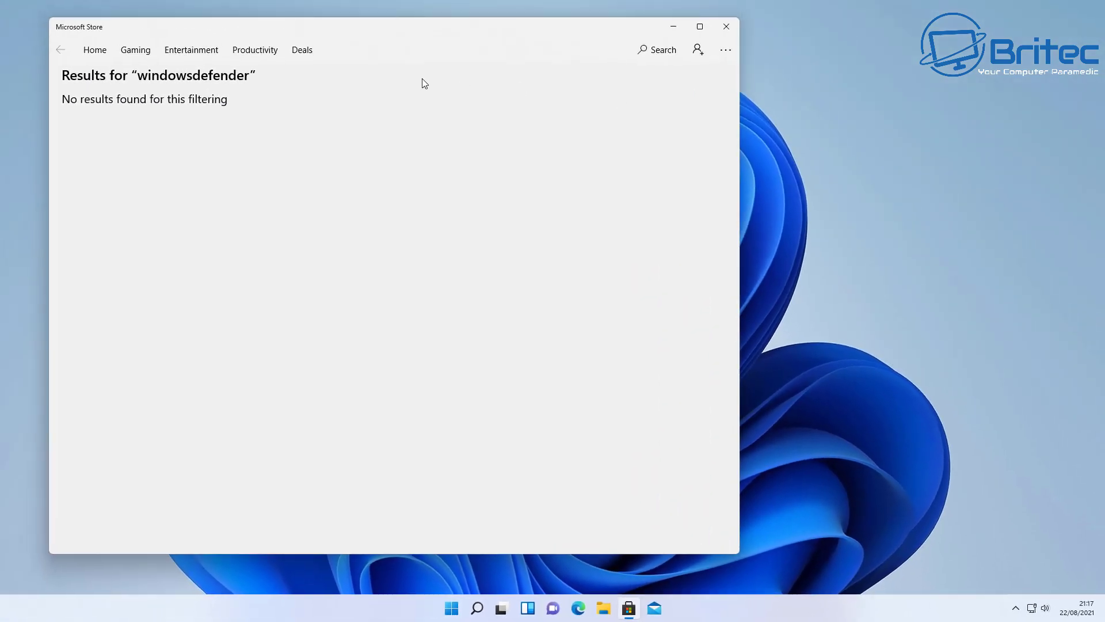
{"action": "left_click_drag", "start_coordinate": [355, 41], "coordinate": [526, 59]}
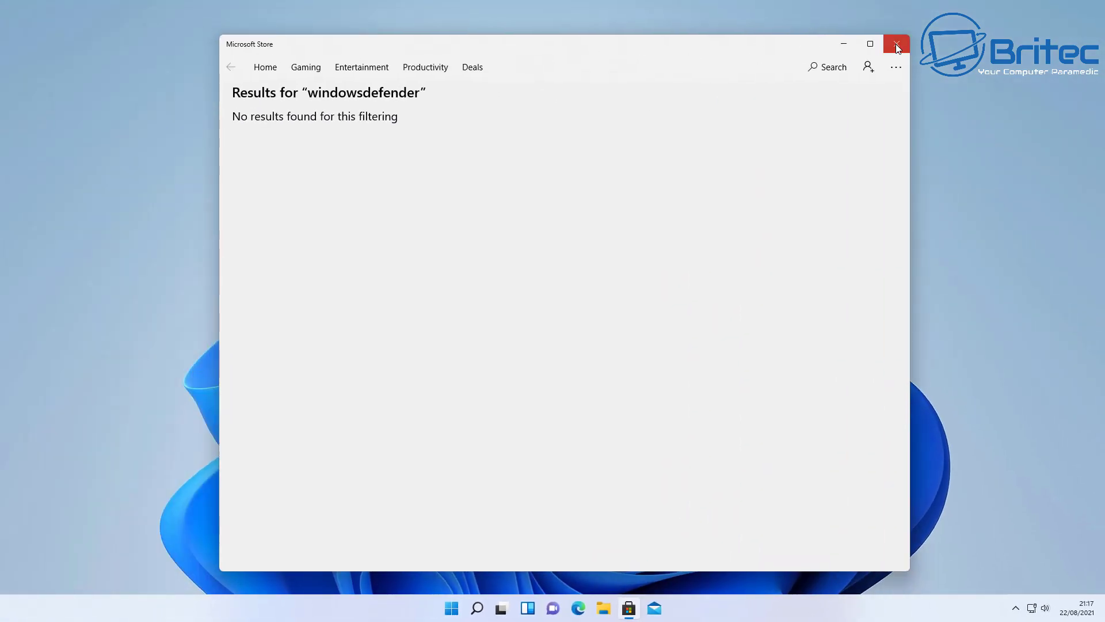
{"action": "left_click", "coordinate": [897, 46]}
Step: Search Windows for "windows security" and try to open the Windows Security app
{"action": "left_click", "coordinate": [476, 609]}
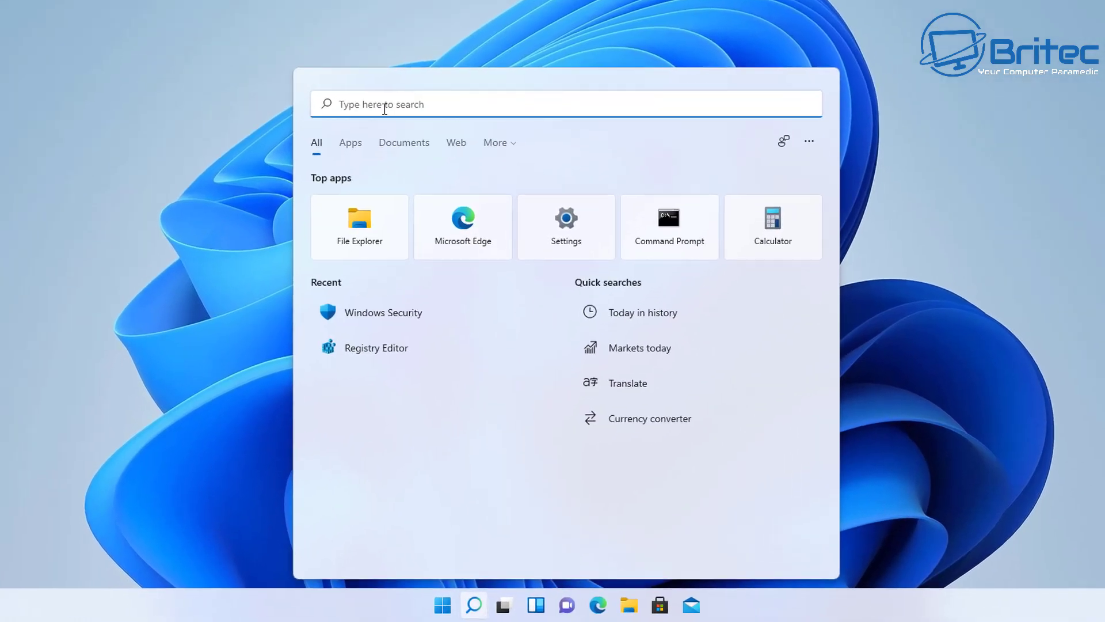
{"action": "type", "text": "wind"}
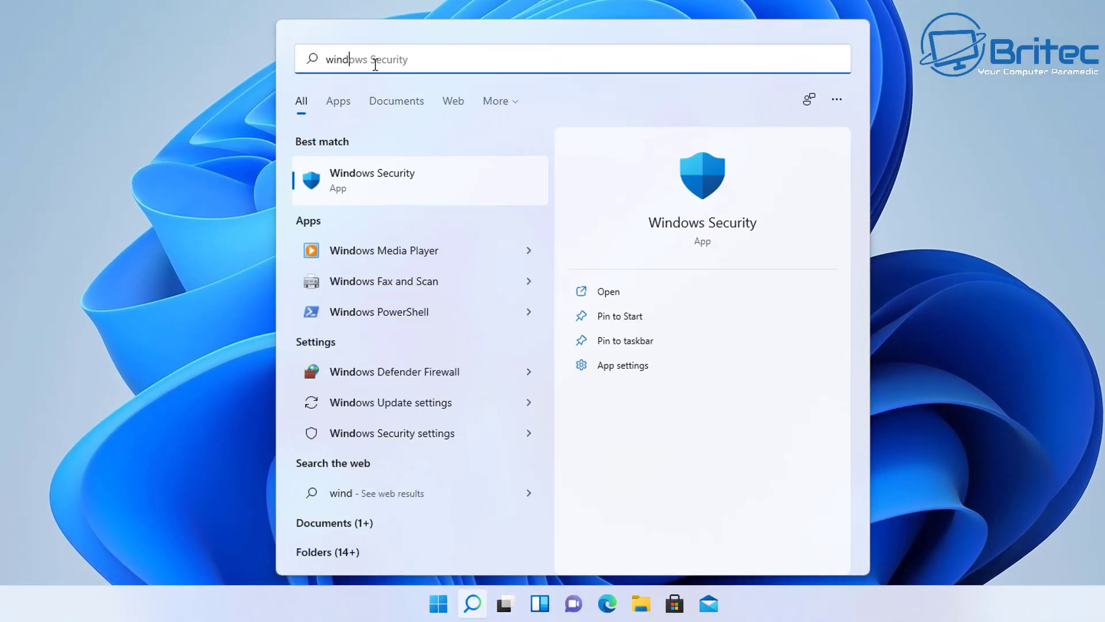
{"action": "type", "text": "ows security"}
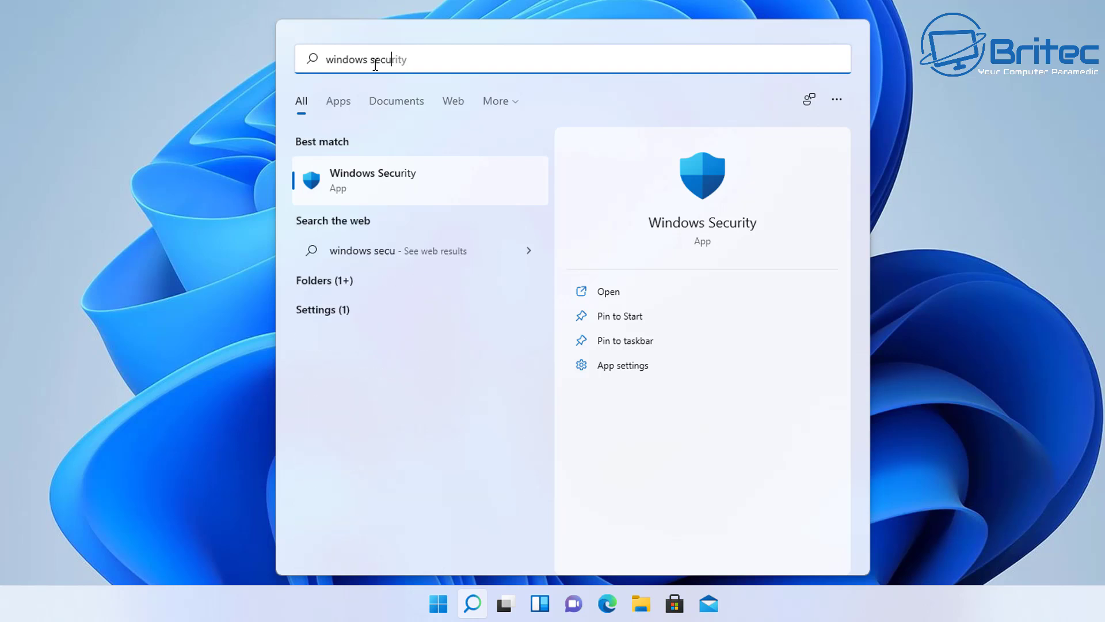
{"action": "left_click", "coordinate": [379, 195]}
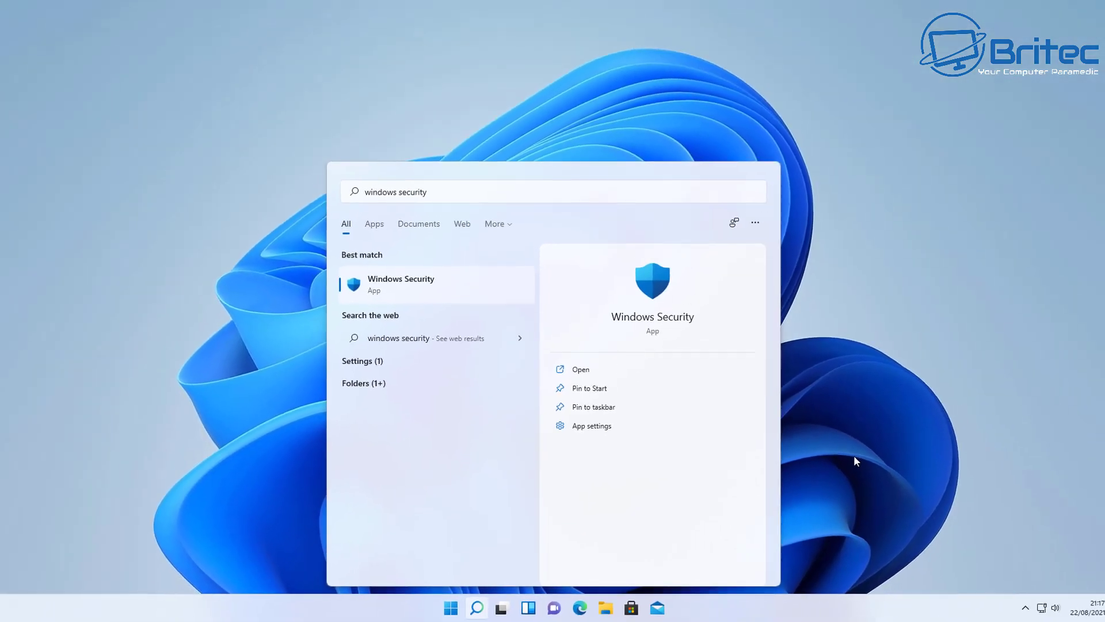
{"action": "left_click", "coordinate": [860, 419]}
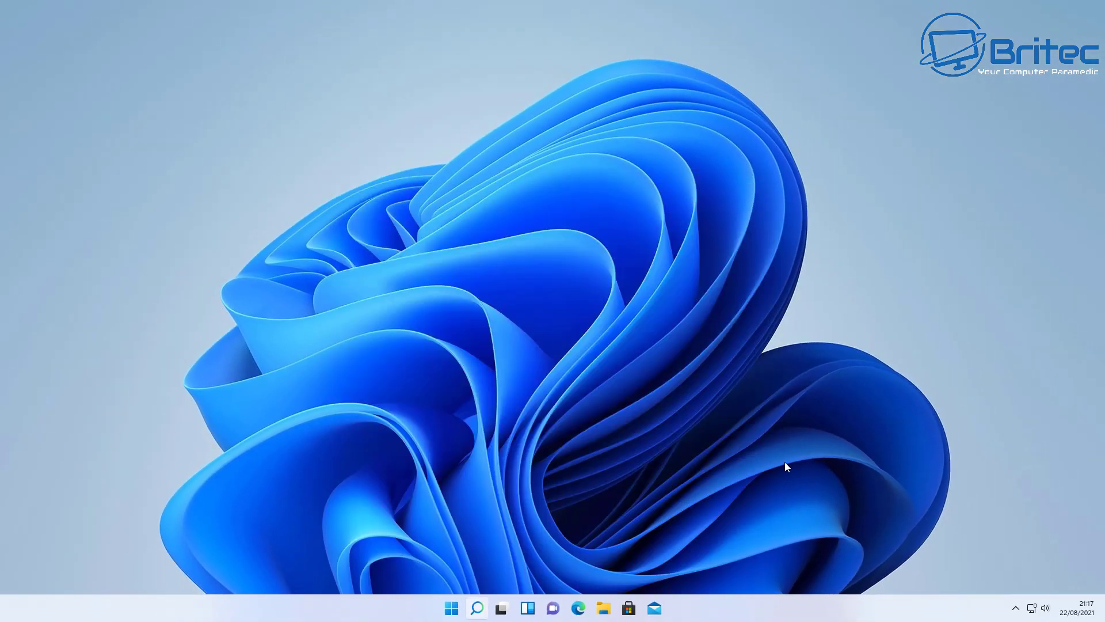
{"action": "left_click", "coordinate": [474, 606]}
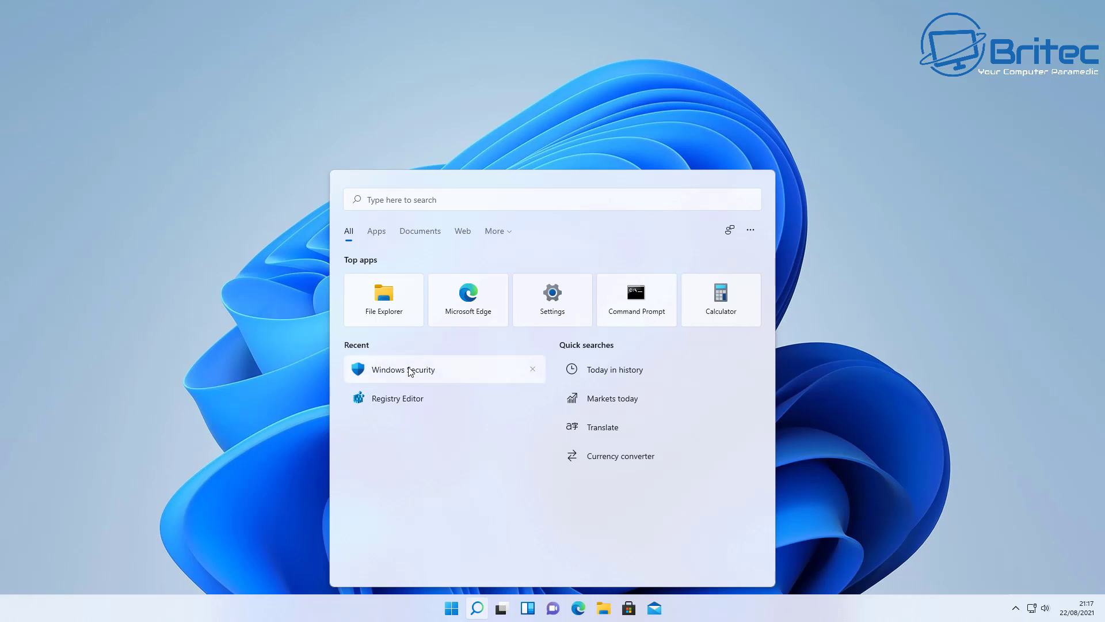
{"action": "left_click", "coordinate": [913, 405]}
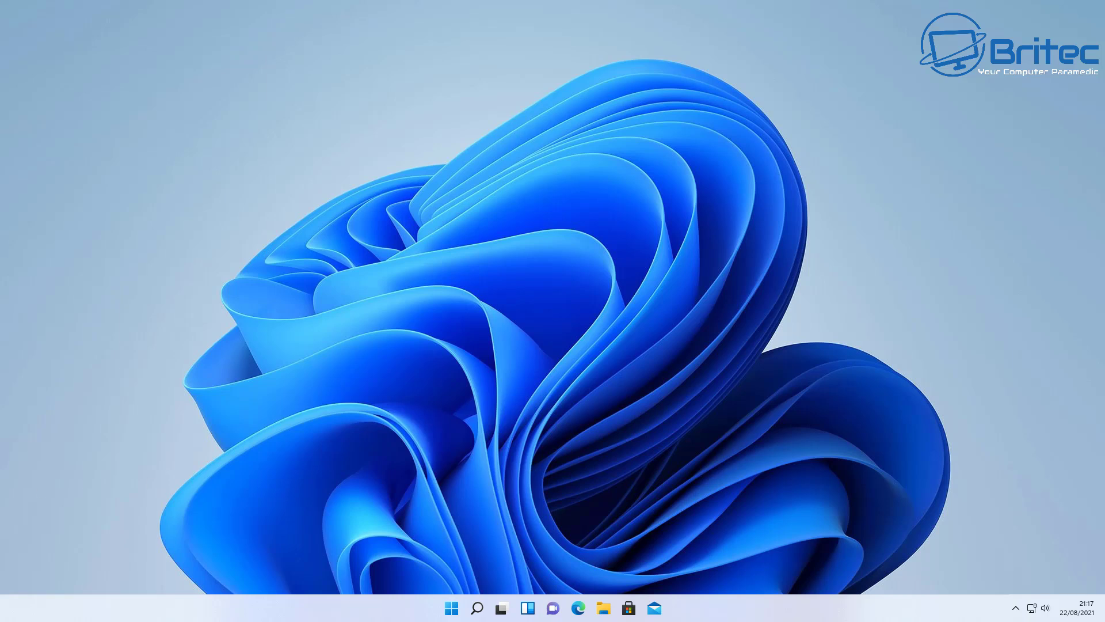
Step: Run "Get-AppxPackage Microsoft.SecHealthUI -AllUsers | Reset-AppxPackage" in Windows PowerShell opened as administrator
{"action": "key", "text": "super+s"}
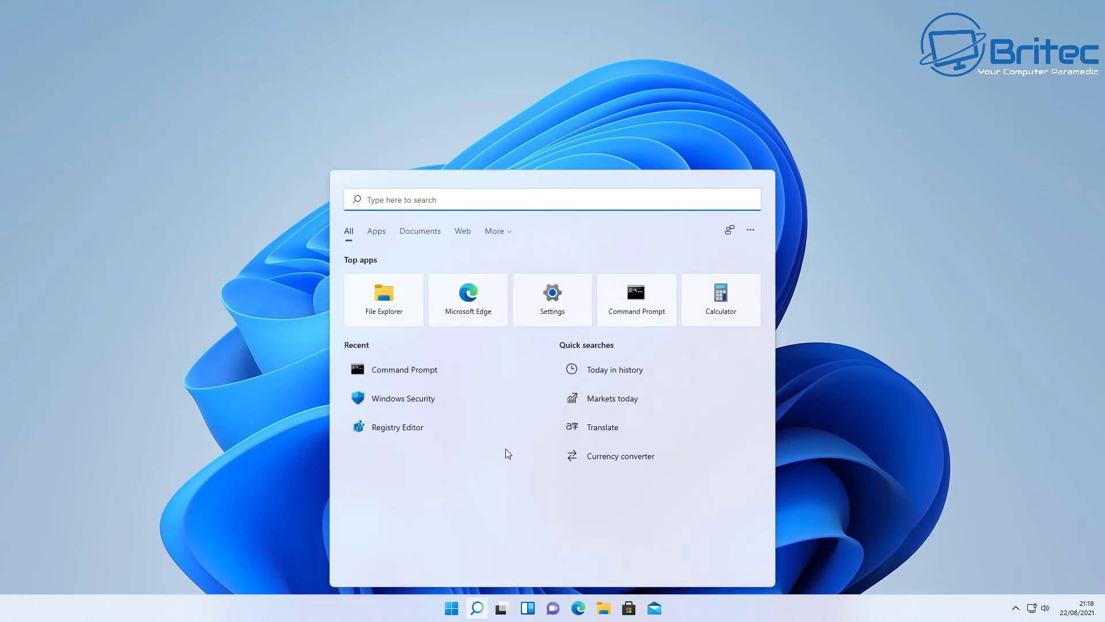
{"action": "type", "text": "power"}
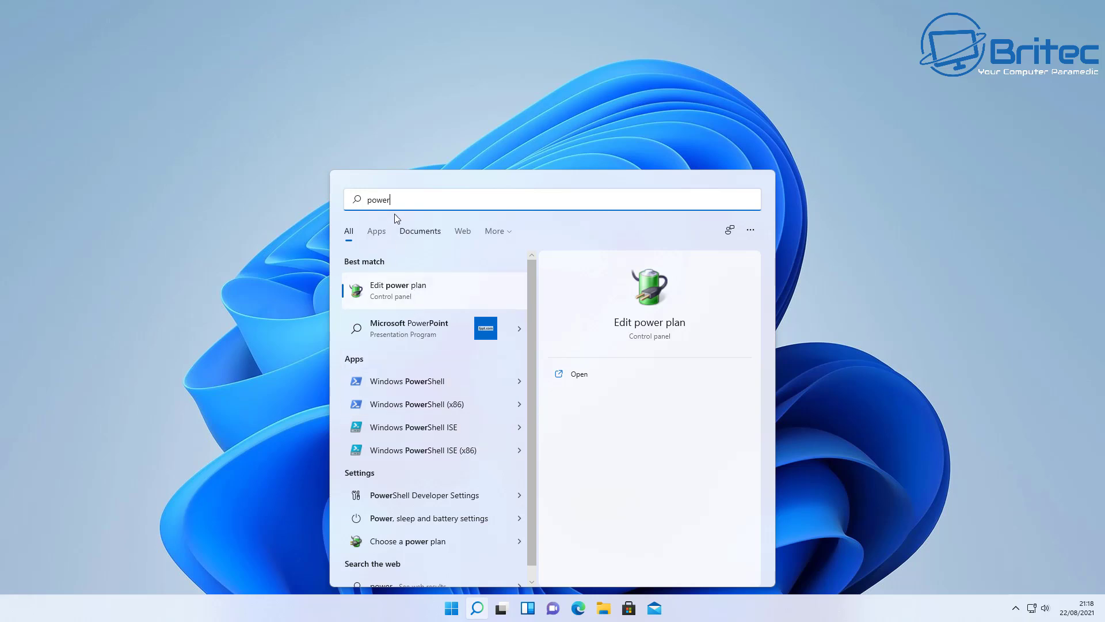
{"action": "type", "text": "shell"}
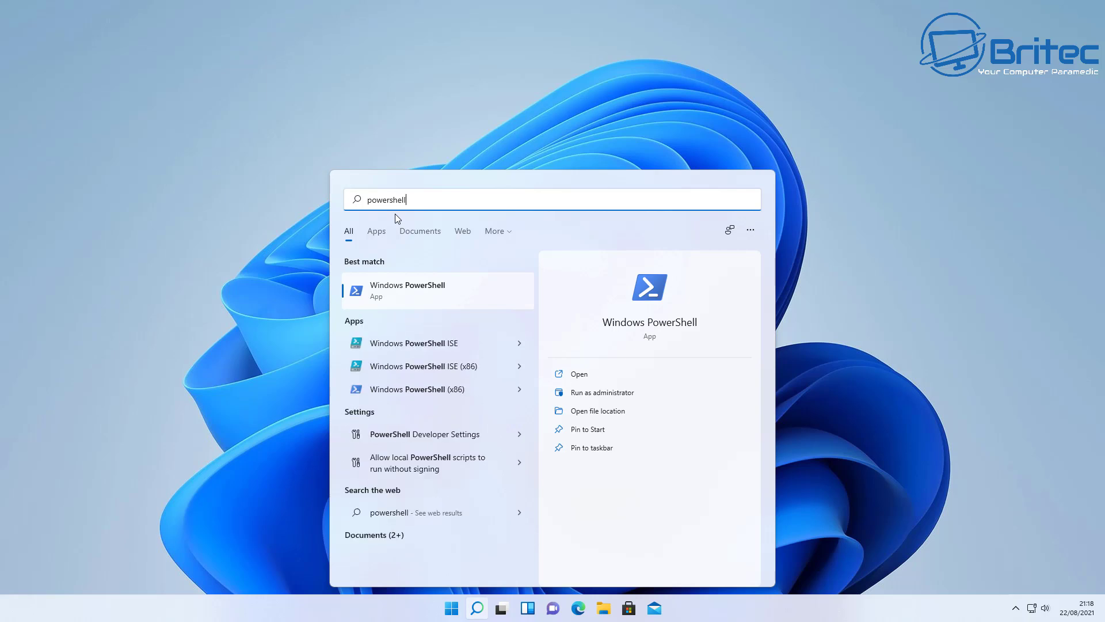
{"action": "left_click", "coordinate": [611, 396]}
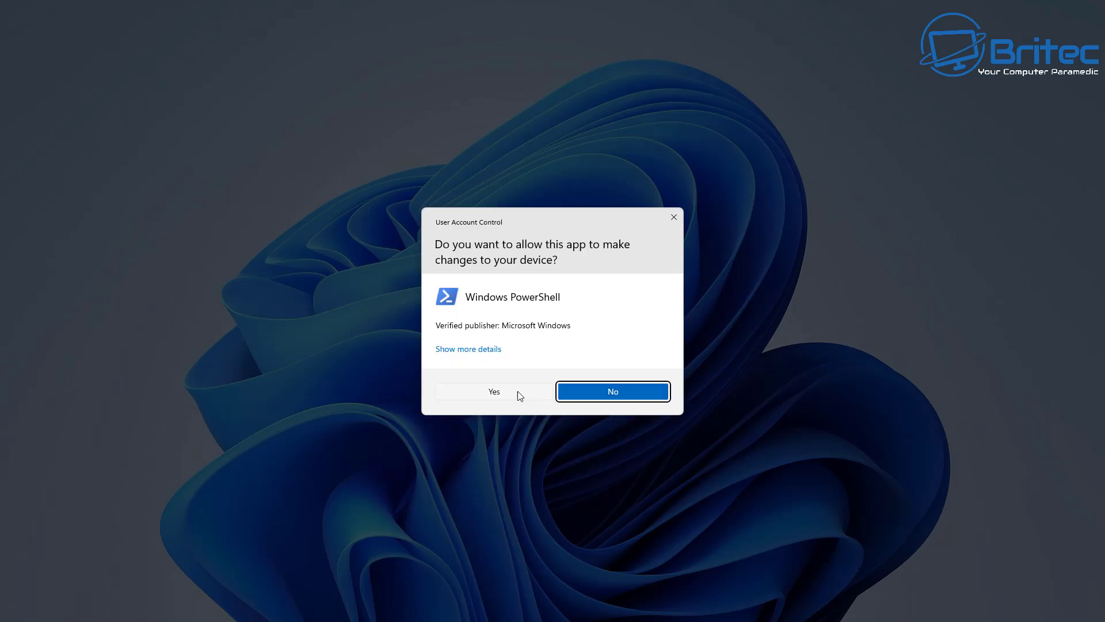
{"action": "left_click", "coordinate": [509, 395]}
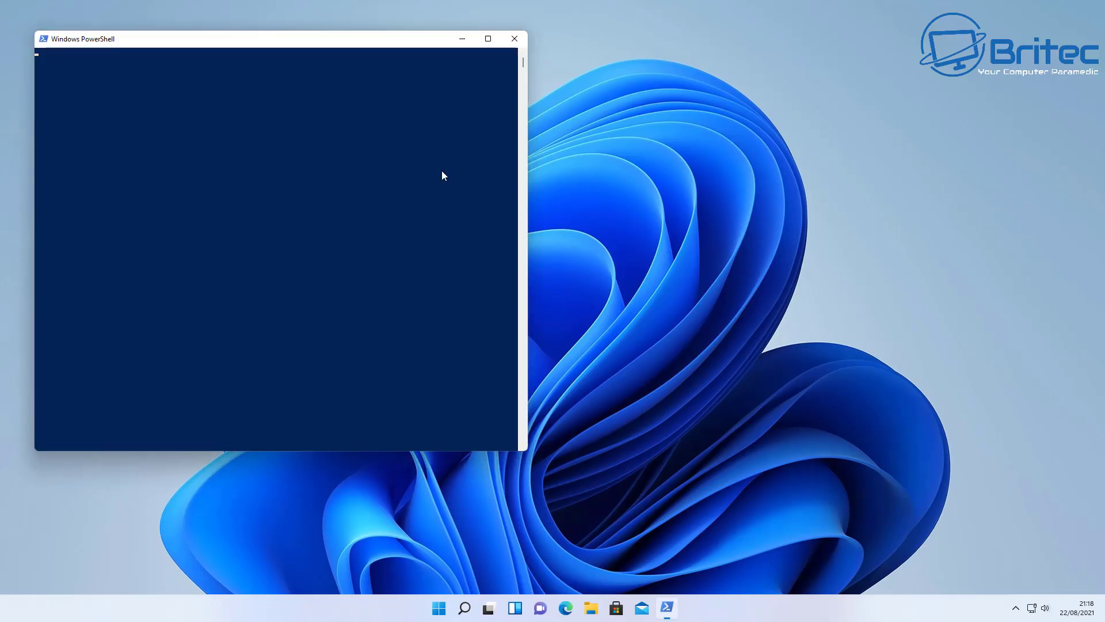
{"action": "left_click_drag", "start_coordinate": [360, 42], "coordinate": [583, 78]}
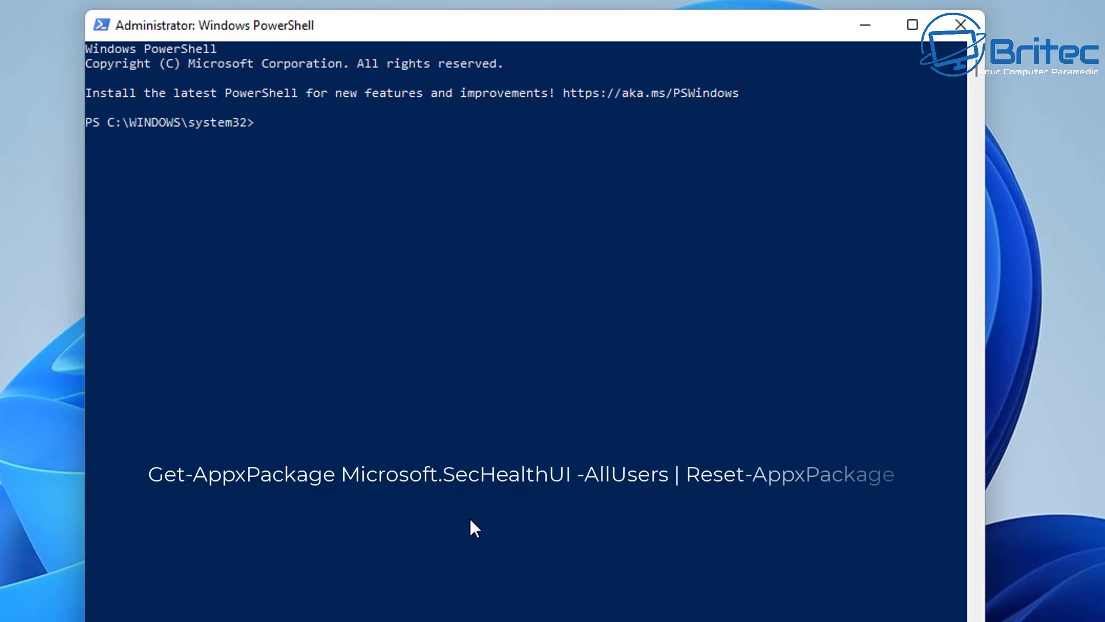
{"action": "type", "text": "Get-AppxPackage Microsoft.SecHealthUI -AllUsers | Reset-AppxPackage"}
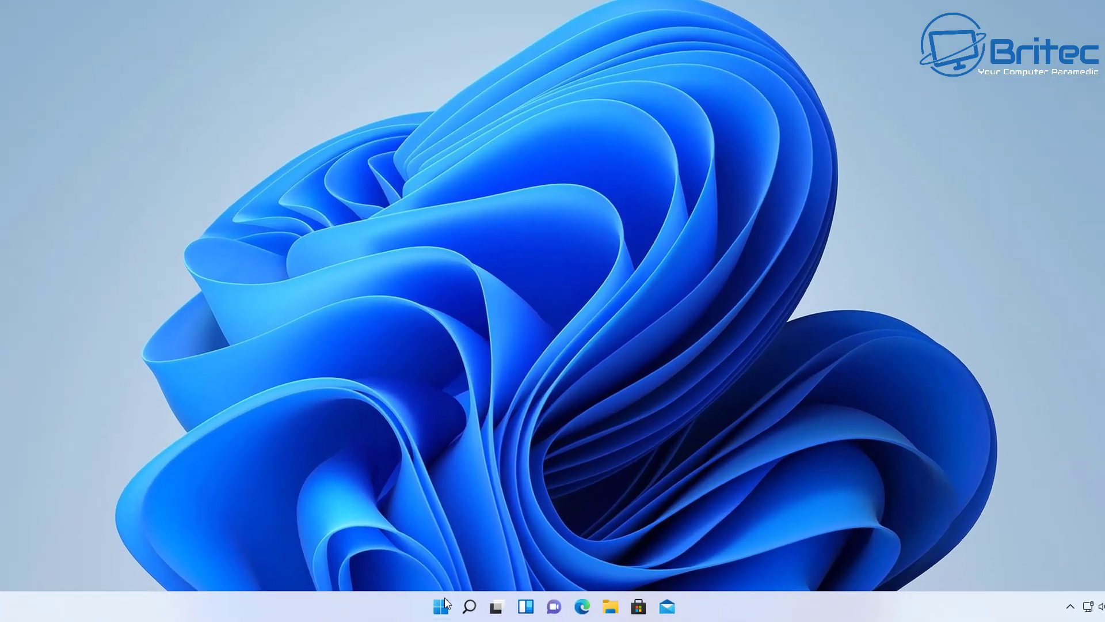
Step: Open Virus & threat protection from the Windows Security page of the Privacy & security settings, and close both windows
{"action": "left_click", "coordinate": [451, 608]}
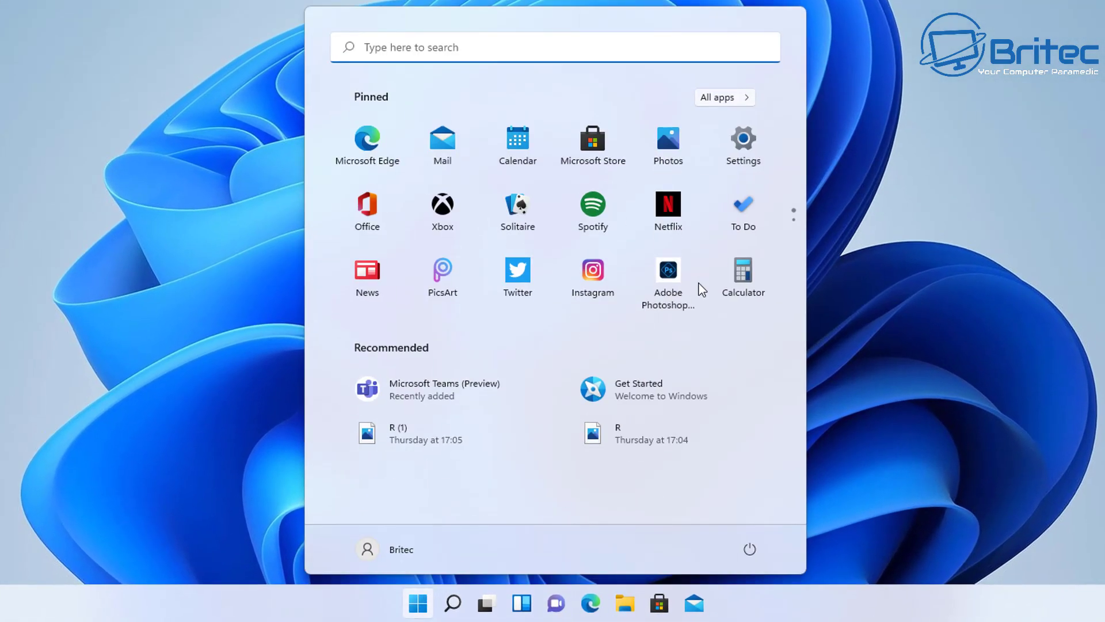
{"action": "left_click", "coordinate": [743, 140]}
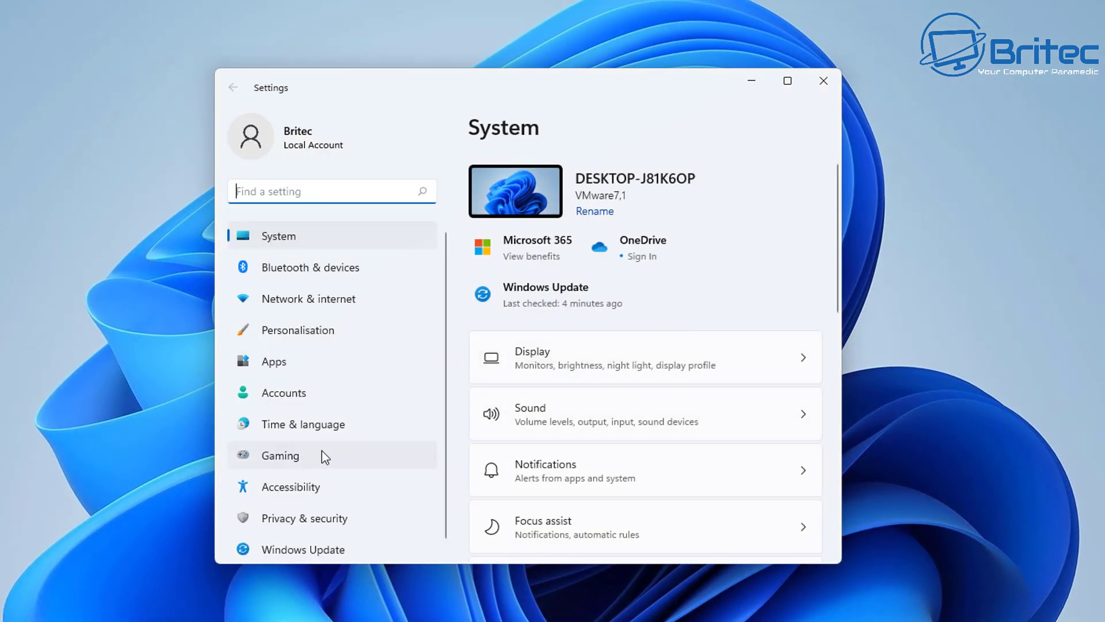
{"action": "left_click", "coordinate": [311, 521]}
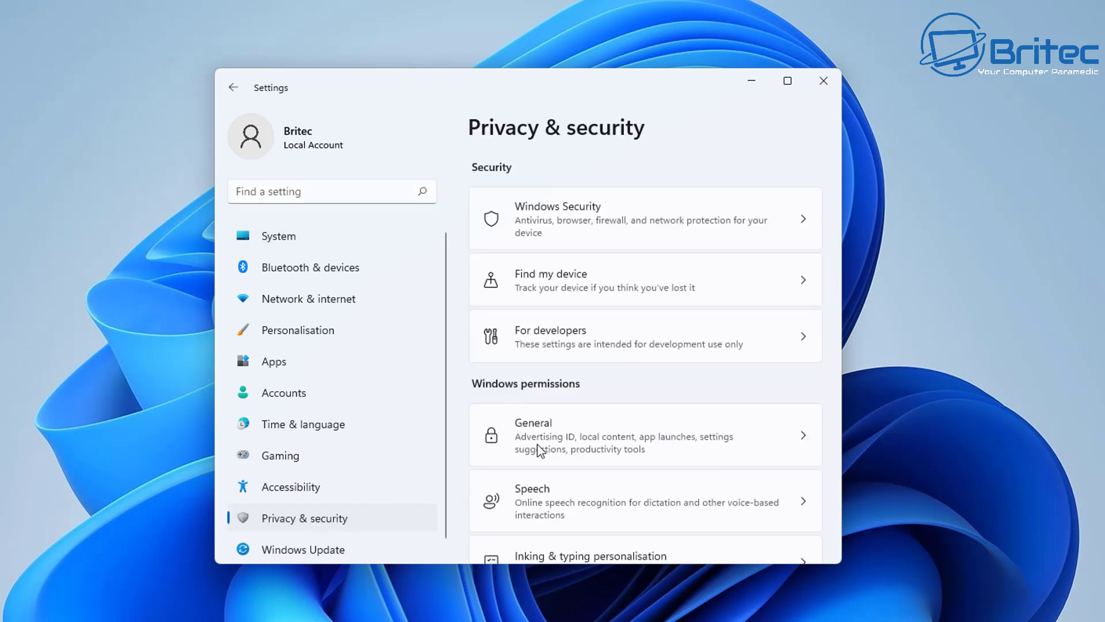
{"action": "left_click", "coordinate": [606, 209]}
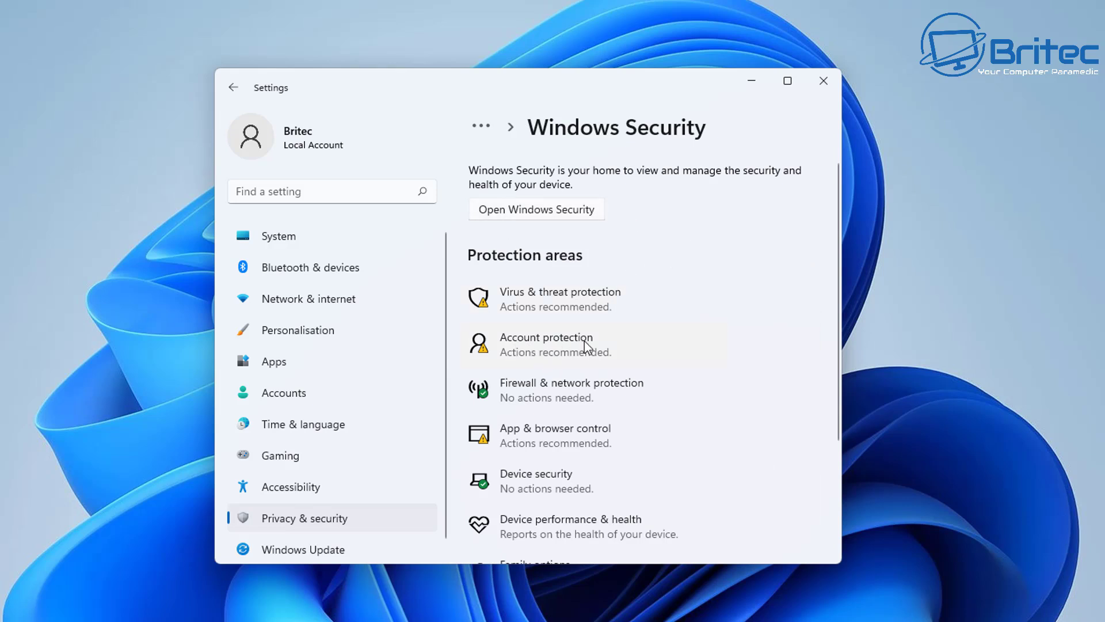
{"action": "left_click", "coordinate": [562, 298]}
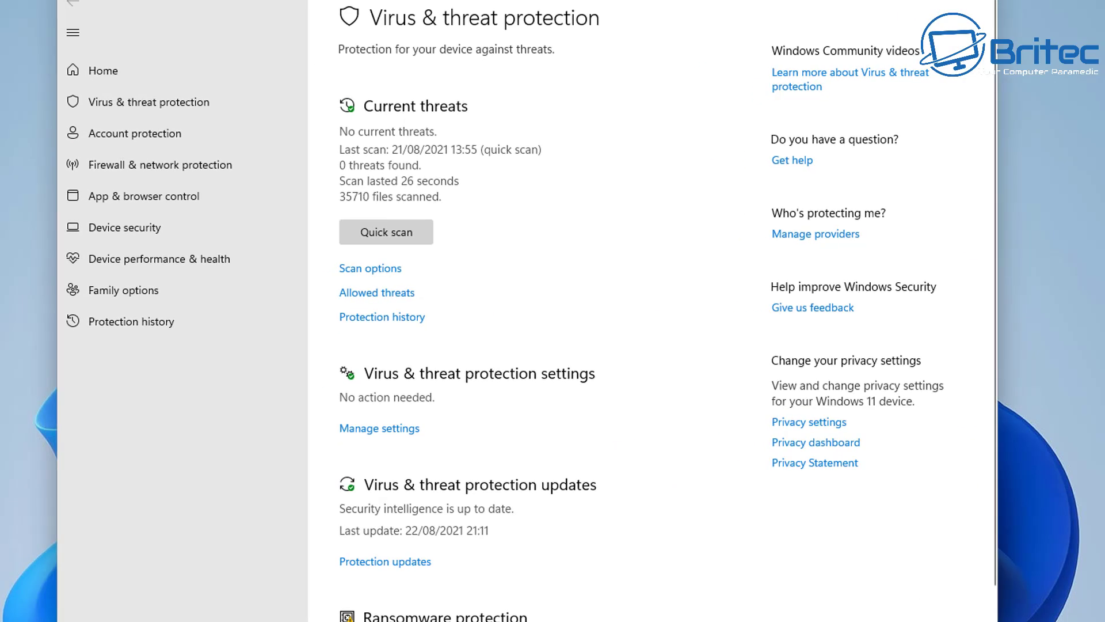
{"action": "left_click", "coordinate": [948, 9]}
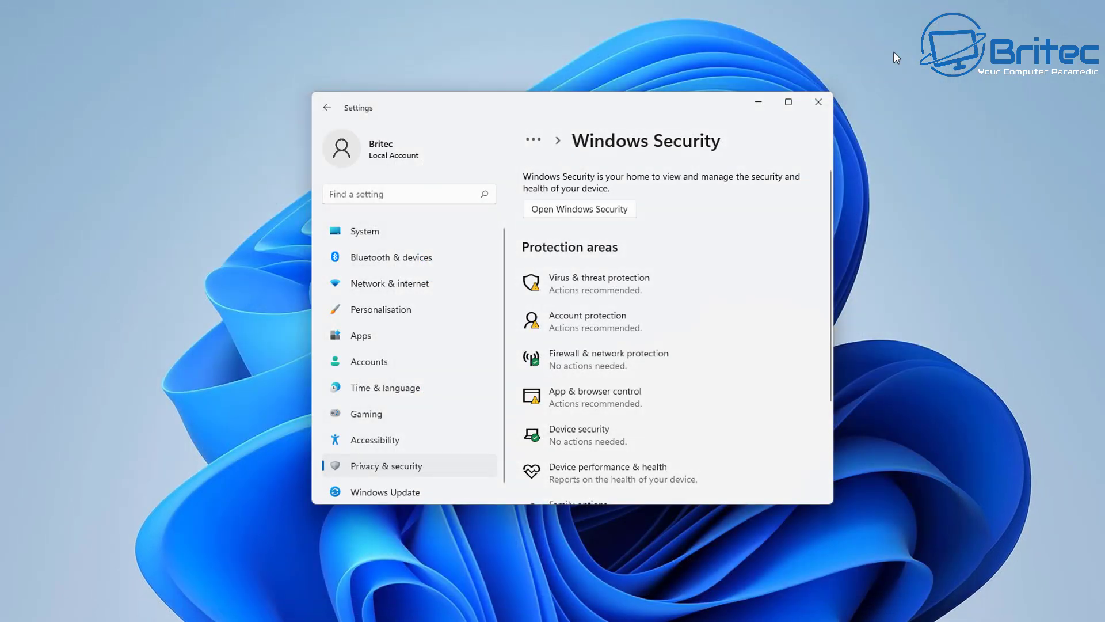
{"action": "left_click", "coordinate": [818, 101]}
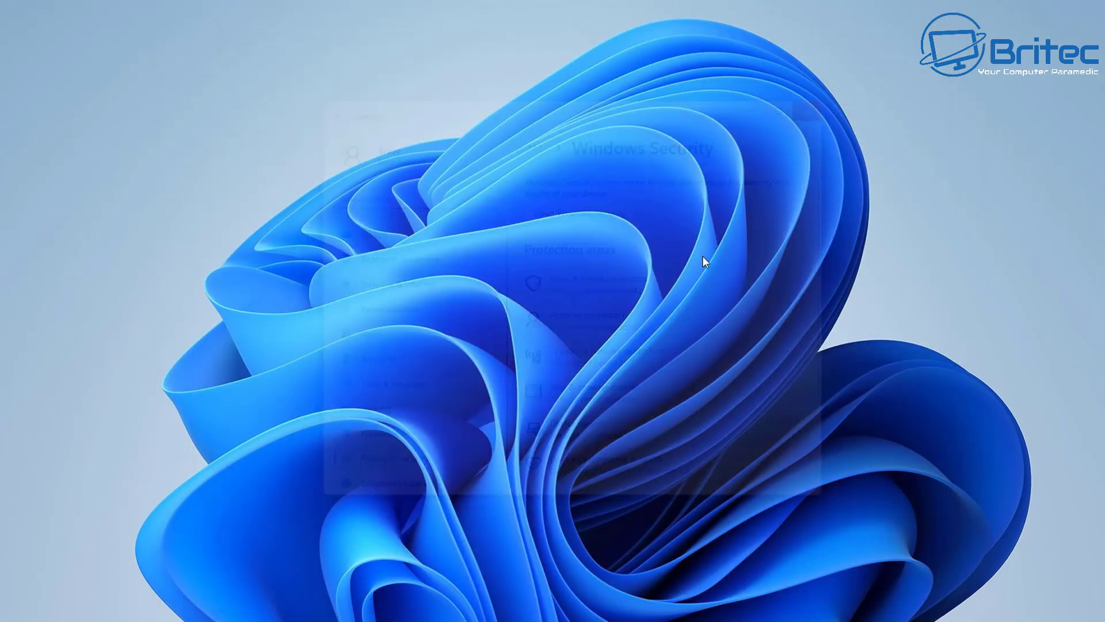
Step: Search Windows for "windows security" and open the Windows Security app
{"action": "key", "text": "super+s"}
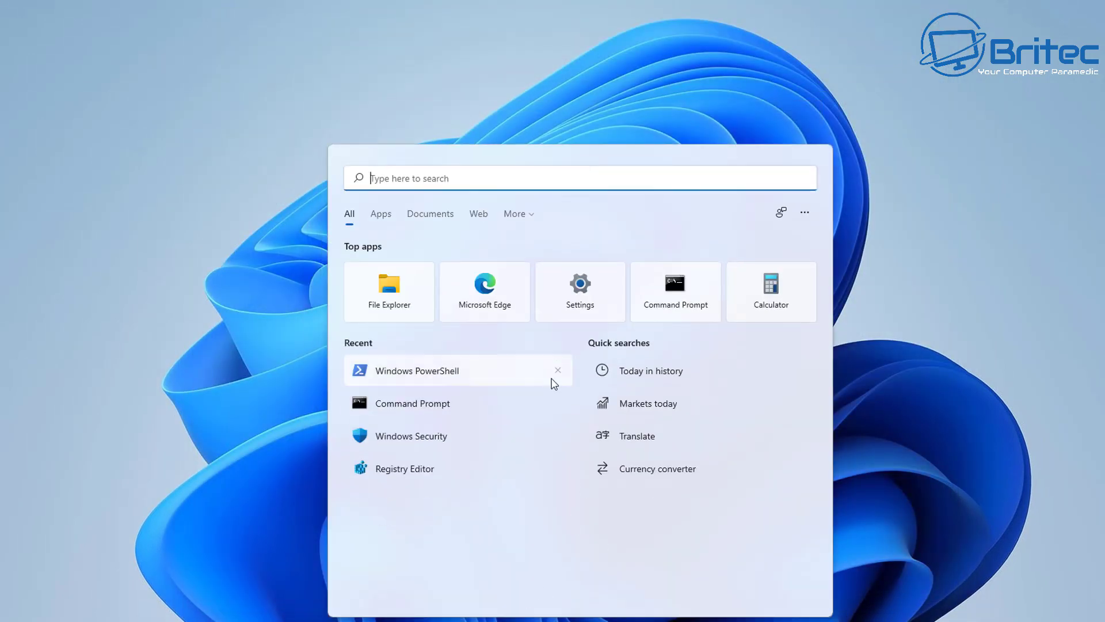
{"action": "type", "text": "wind"}
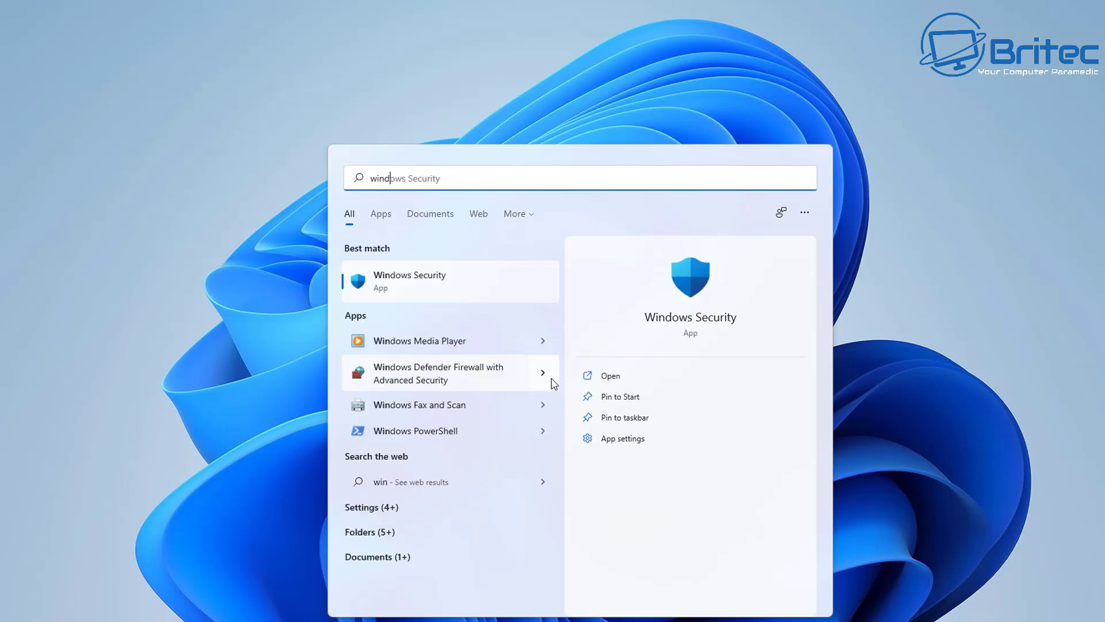
{"action": "type", "text": "ows security"}
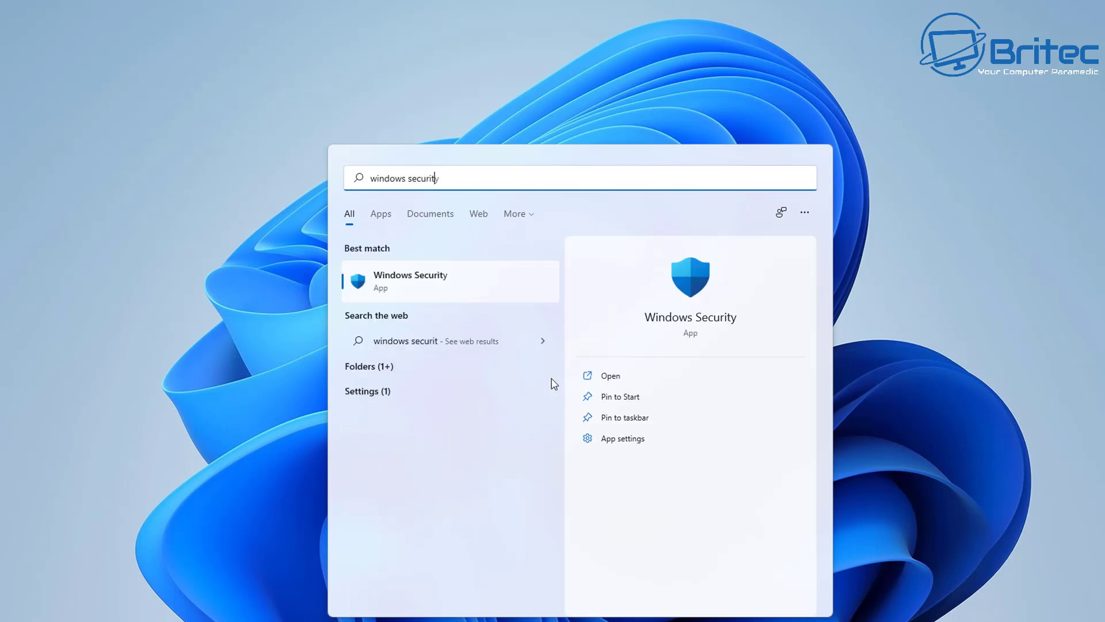
{"action": "left_click", "coordinate": [418, 283]}
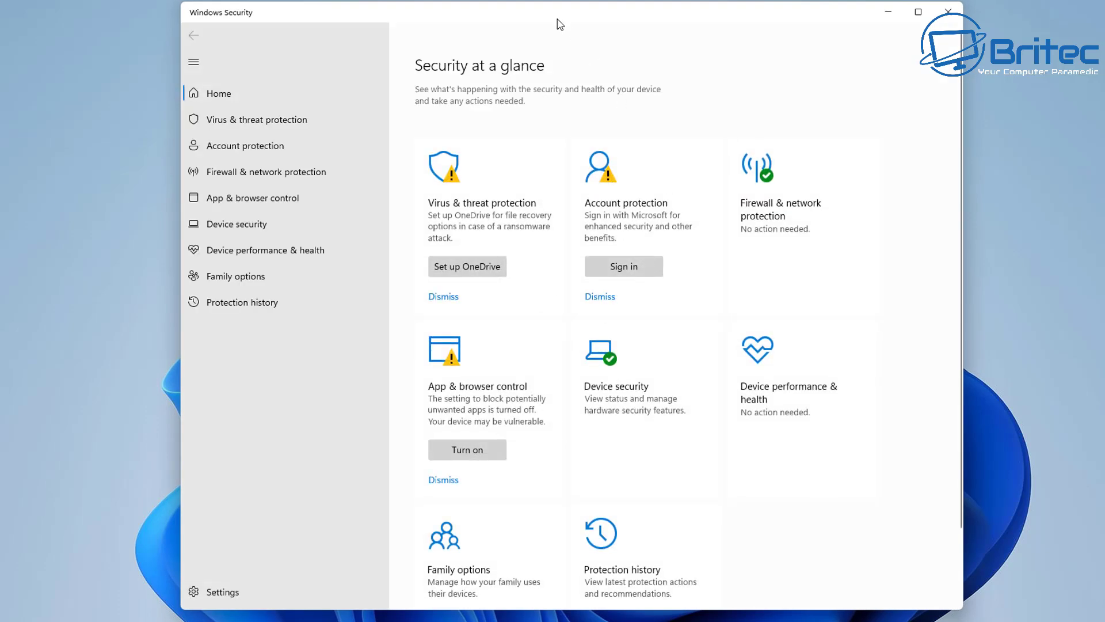
{"action": "left_click_drag", "start_coordinate": [557, 16], "coordinate": [588, 9]}
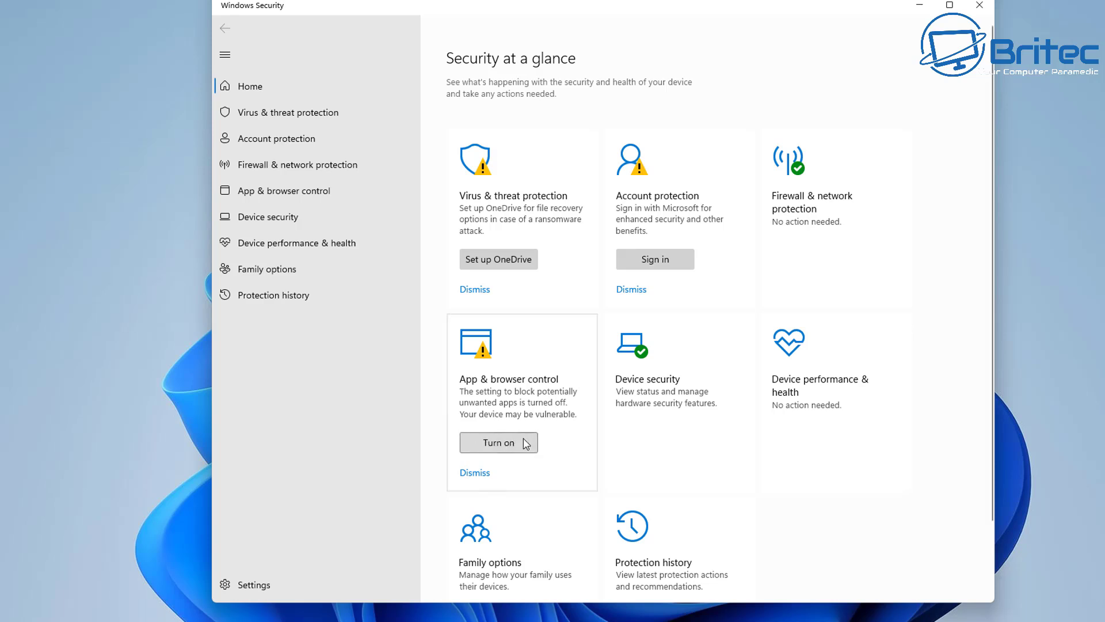
Step: Turn on blocking of potentially unwanted apps, and dismiss the Virus & threat protection and Account protection recommendations
{"action": "left_click", "coordinate": [498, 442]}
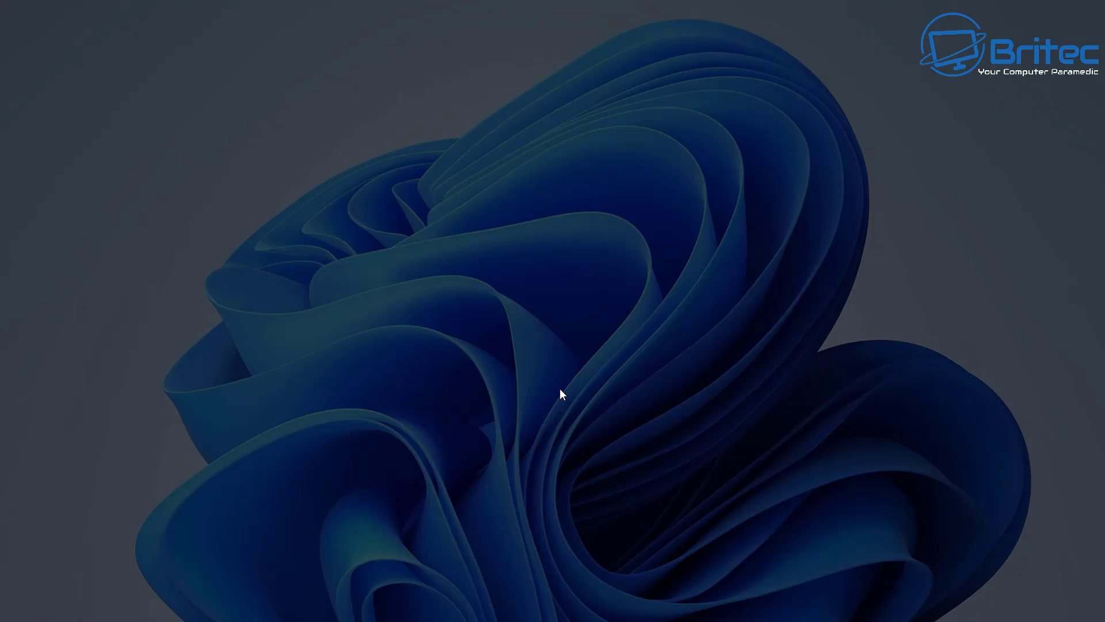
{"action": "left_click", "coordinate": [534, 398]}
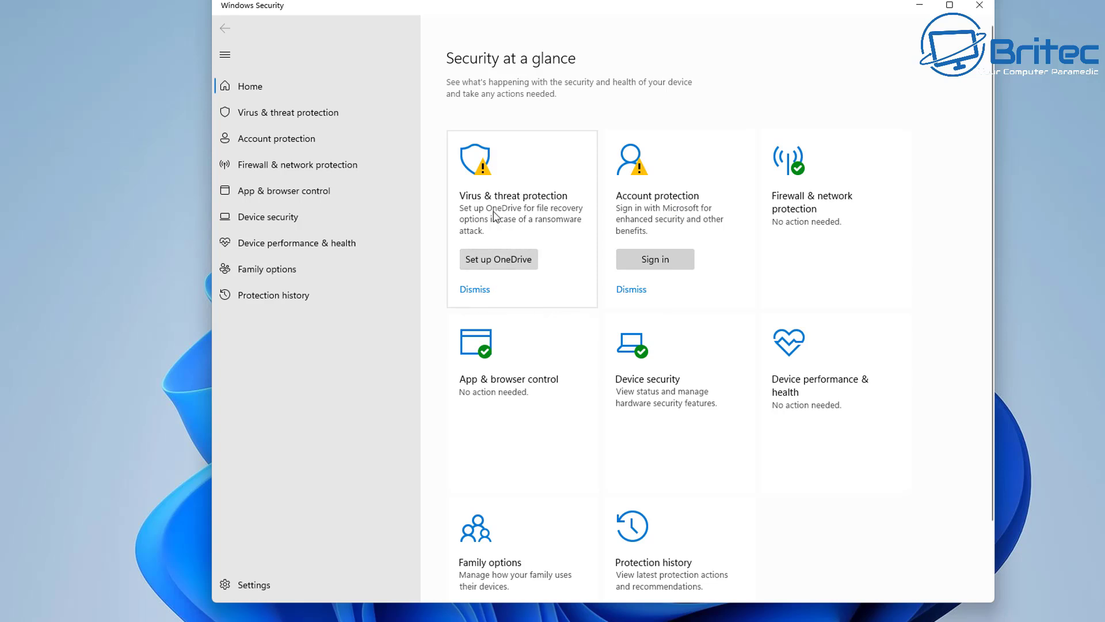
{"action": "left_click", "coordinate": [475, 289]}
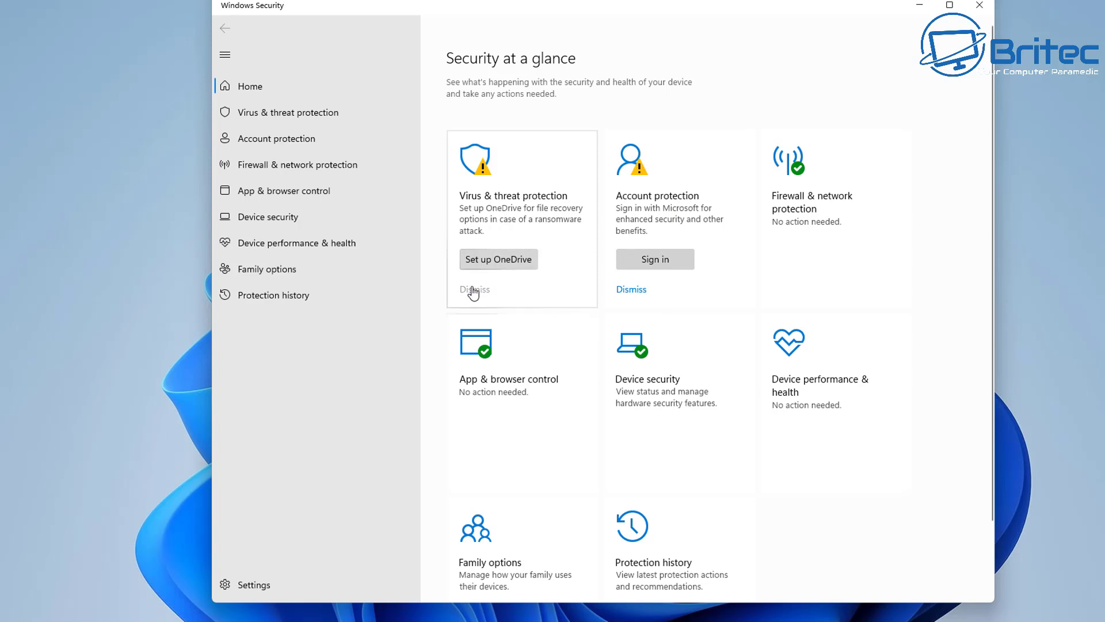
{"action": "left_click", "coordinate": [625, 291]}
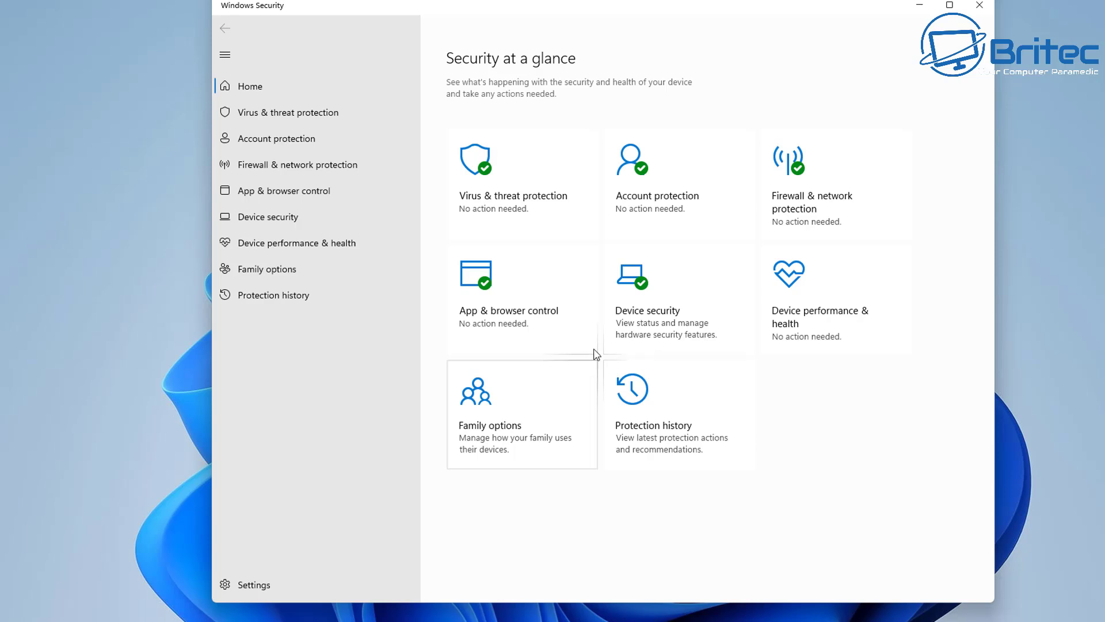
Step: Check the scan options under Virus & threat protection and close Windows Security
{"action": "left_click", "coordinate": [329, 112]}
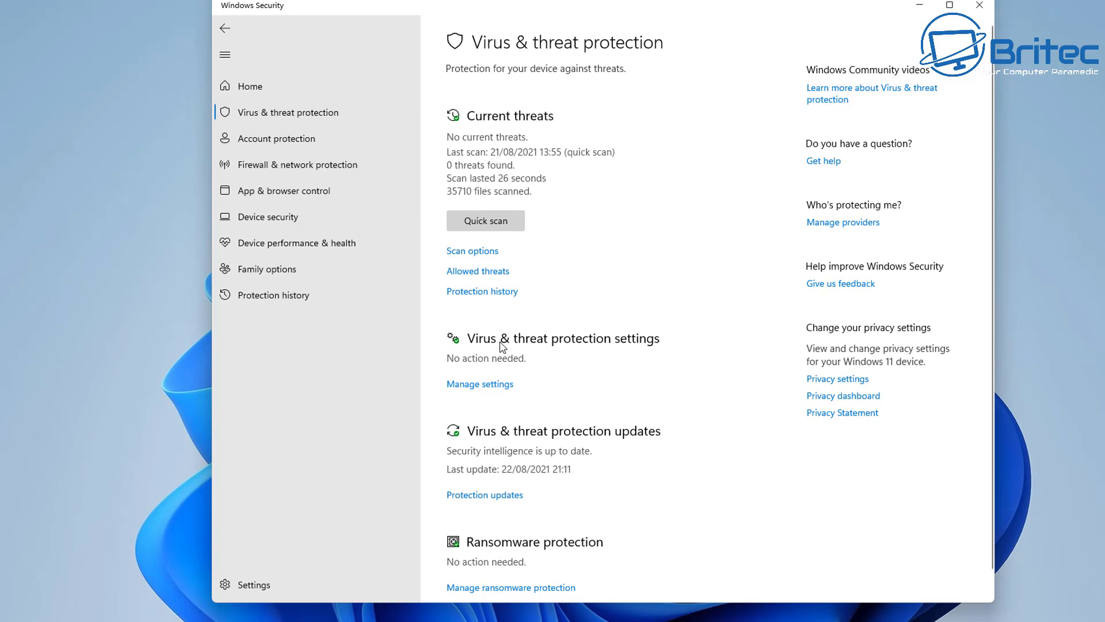
{"action": "left_click", "coordinate": [474, 250]}
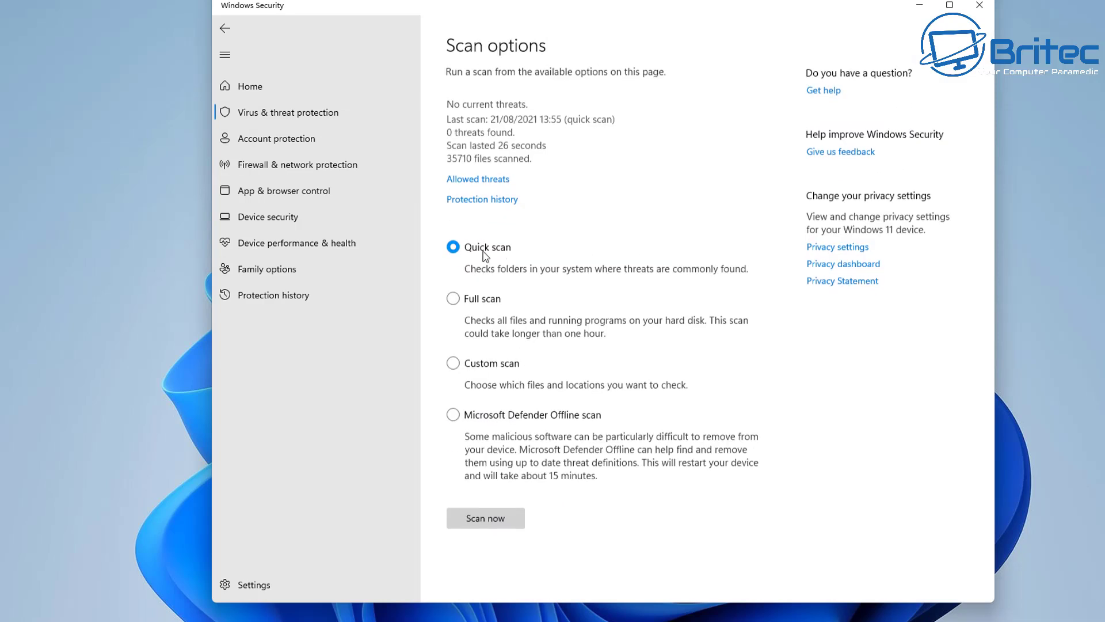
{"action": "left_click", "coordinate": [974, 10]}
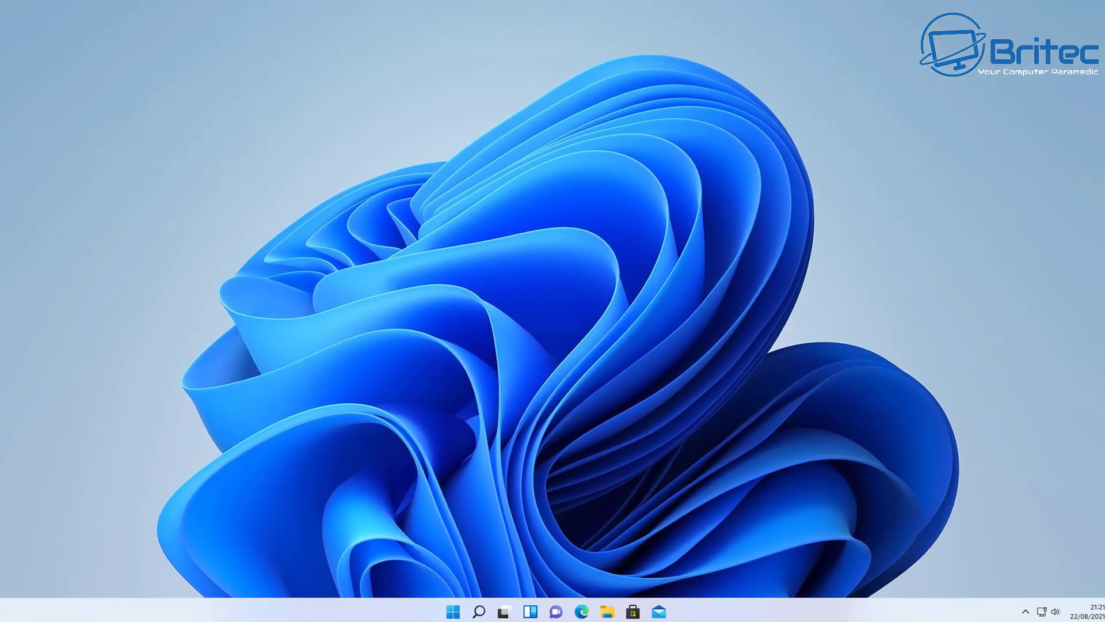